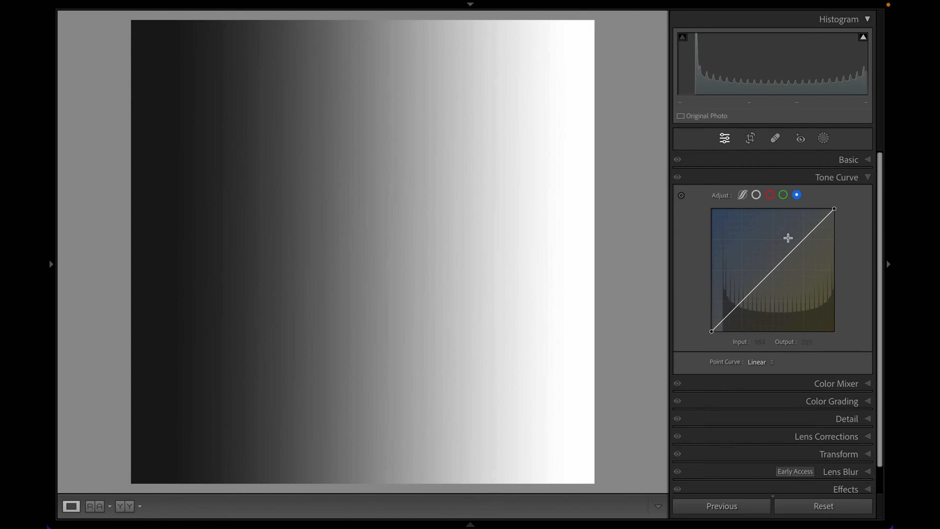
Remove the test point from the blue channel curve and raise the red channel curve's midtones to input 103, output 154
mouse_move(774, 269)
left_mouse_down()
mouse_move(763, 260)
mouse_move(784, 281)
left_mouse_up()
double_click(784, 281)
left_click(770, 195)
left_click_drag(771, 271, 761, 259)
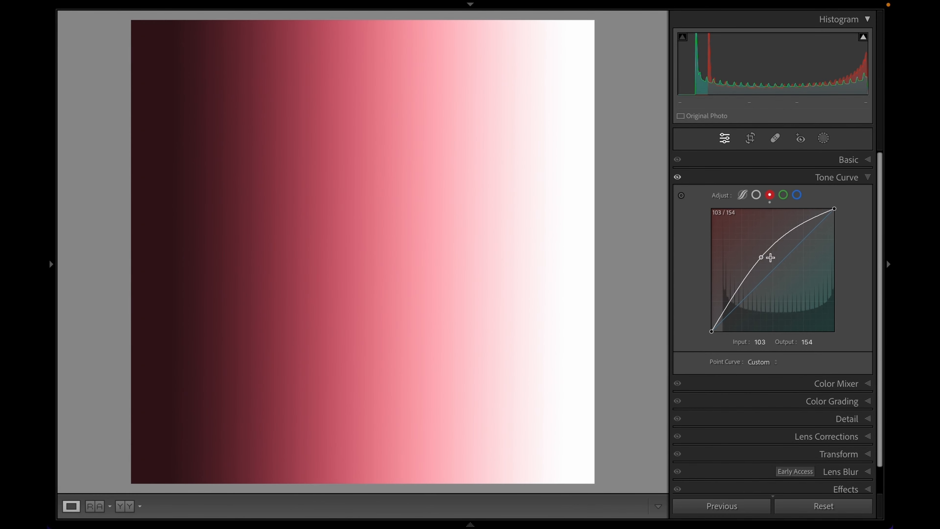
Lower the blue channel curve's midtones to input 156, output 91, and display the green channel curve
left_click(797, 195)
left_click_drag(772, 270, 787, 289)
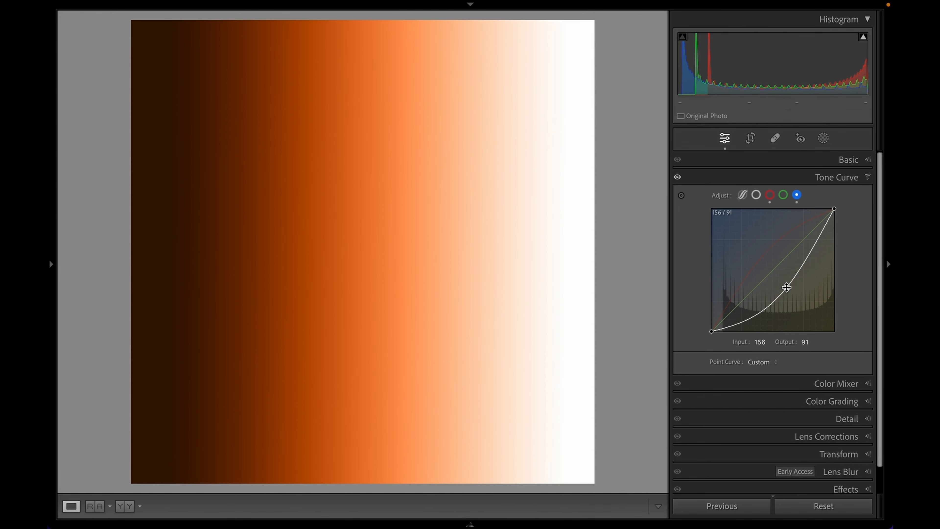
left_click(784, 195)
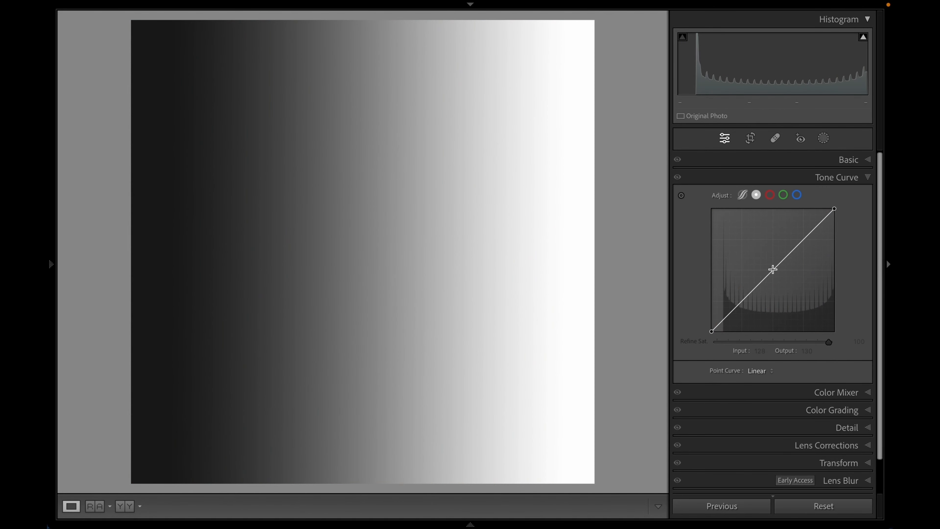
Shape the main point curve into an S: anchor the midpoint, lower shadows to 71/54 and raise highlights to 180/201
left_click(772, 269)
left_click_drag(741, 302, 745, 306)
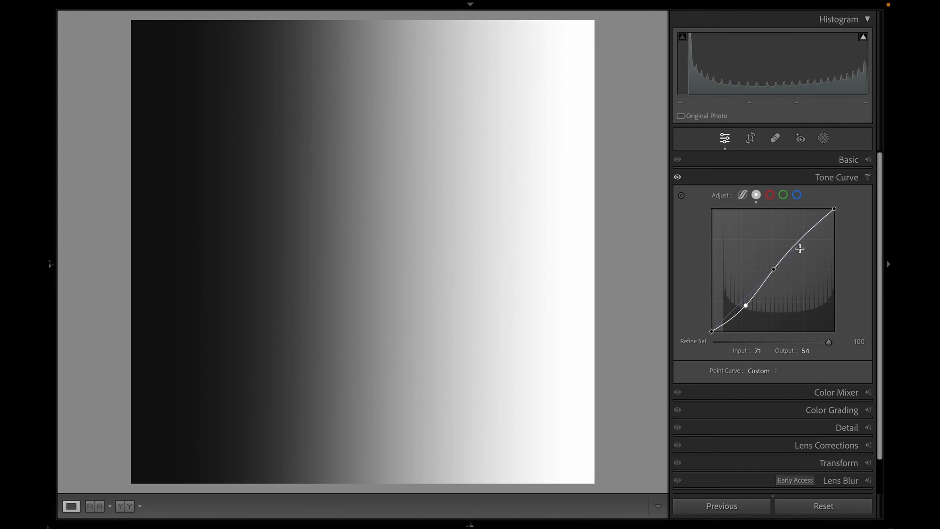
left_click_drag(801, 238, 799, 234)
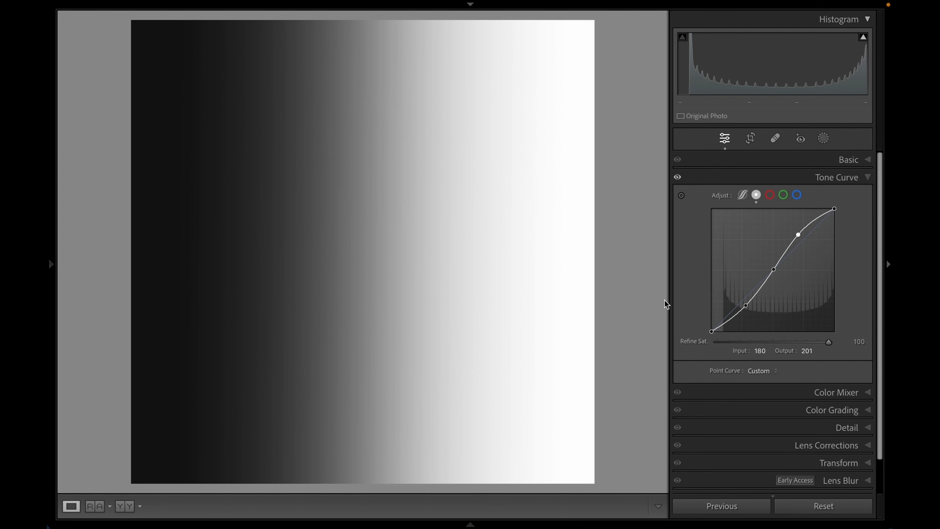
Show the gradient side by side before and after, swap the before and after settings, and return to the single-image view
left_click(126, 506)
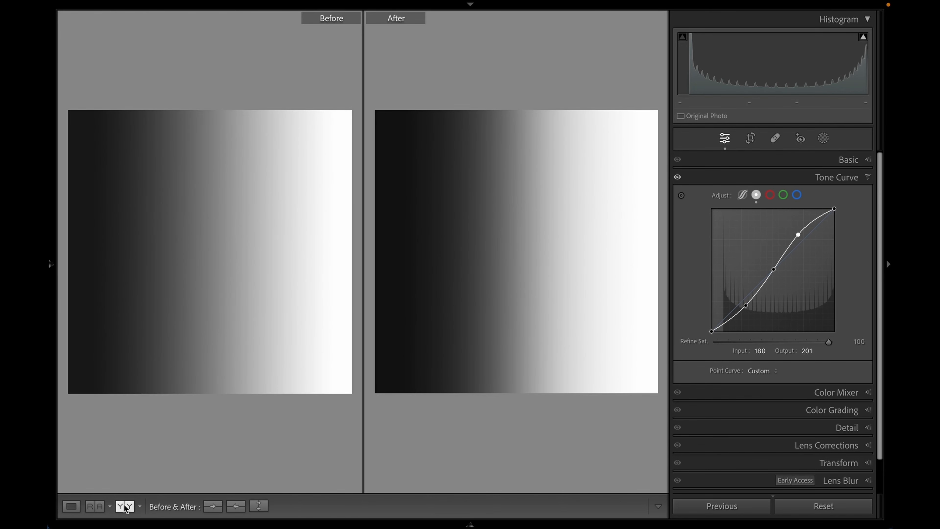
left_click(258, 505)
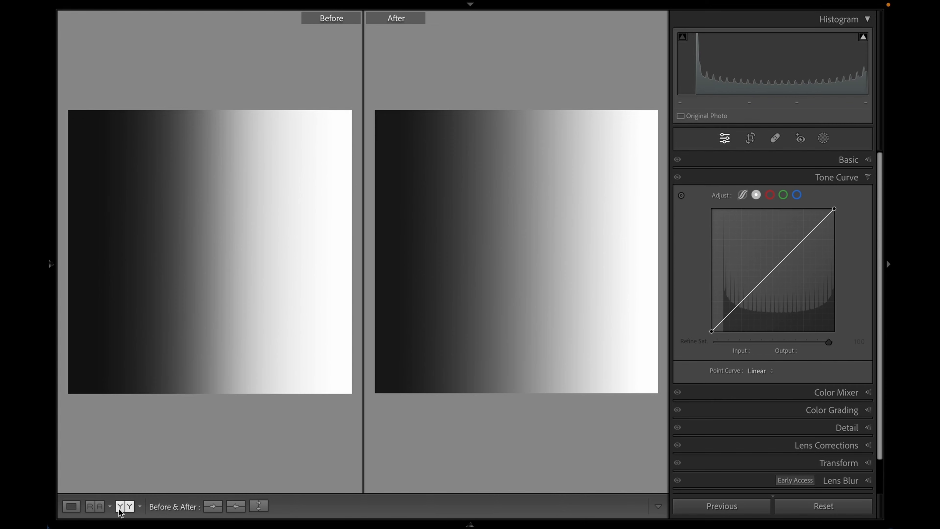
left_click(71, 506)
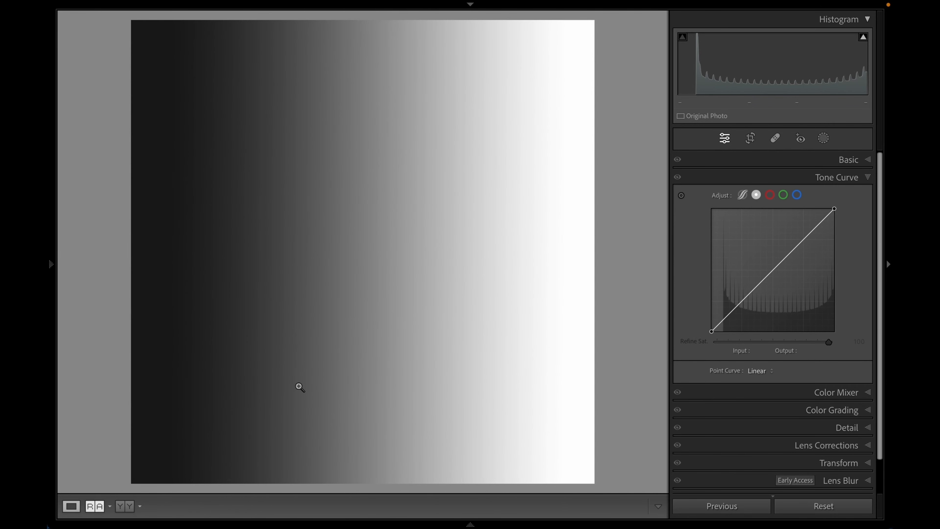
Shape the red channel curve into an S by anchoring the midpoint, lowering the shadows to 69/54 and raising the highlights
left_click(771, 195)
left_click(774, 270)
left_click_drag(742, 302, 744, 305)
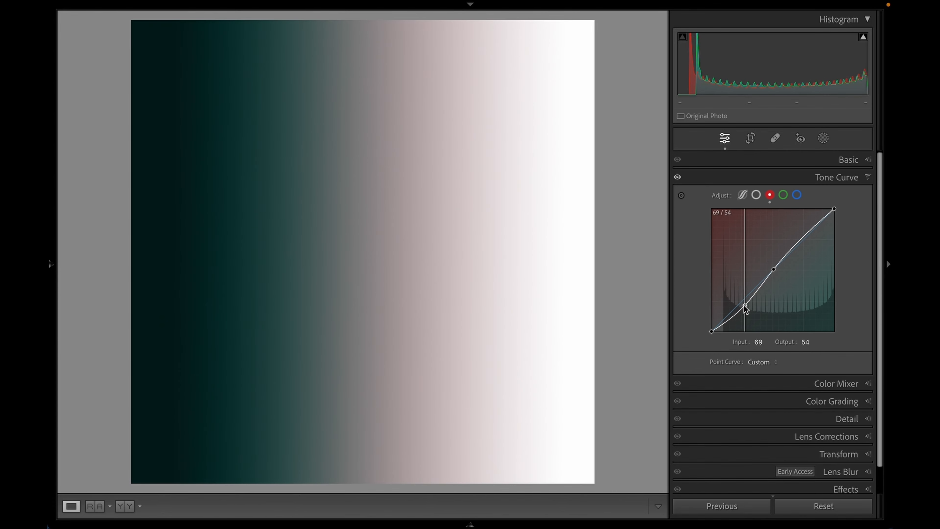
left_click_drag(795, 247, 796, 239)
Shape the green channel curve into a matching S with an anchored midpoint, lowered shadows and slightly raised highlights
left_click(783, 195)
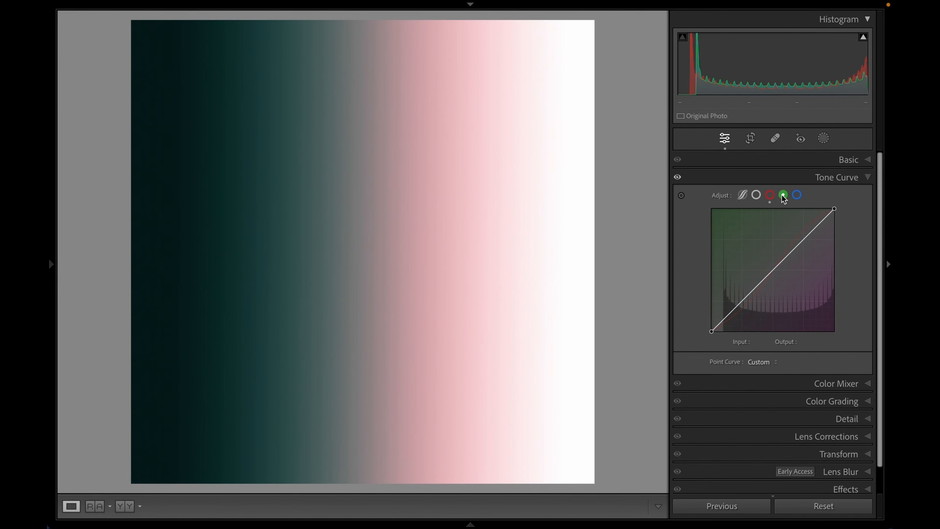
left_click(774, 269)
left_click_drag(743, 300, 744, 307)
left_click_drag(803, 240, 803, 237)
Shape the blue channel curve into an S with an anchored midpoint, lowered shadows and highlights at 189/209, and compare before and after
left_click(797, 195)
left_click(772, 269)
left_click_drag(742, 301, 744, 306)
left_click_drag(810, 237, 803, 231)
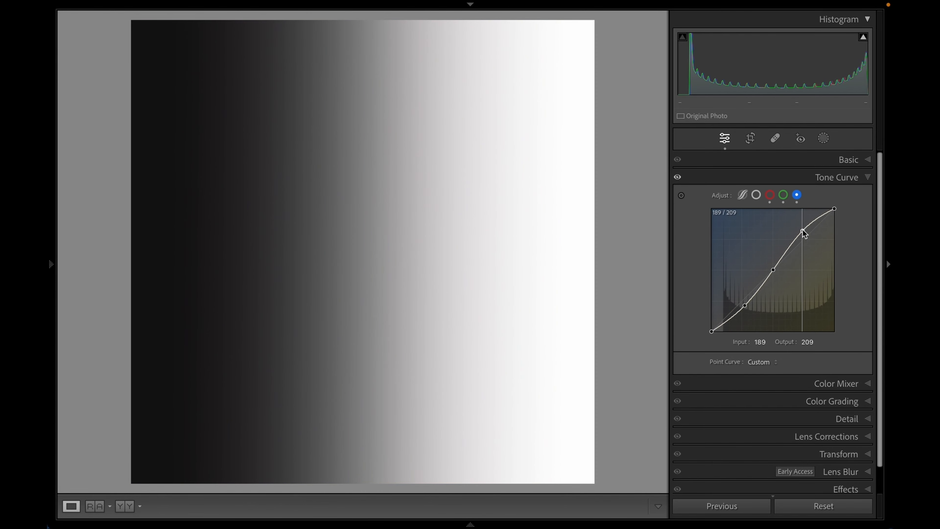
left_click(129, 510)
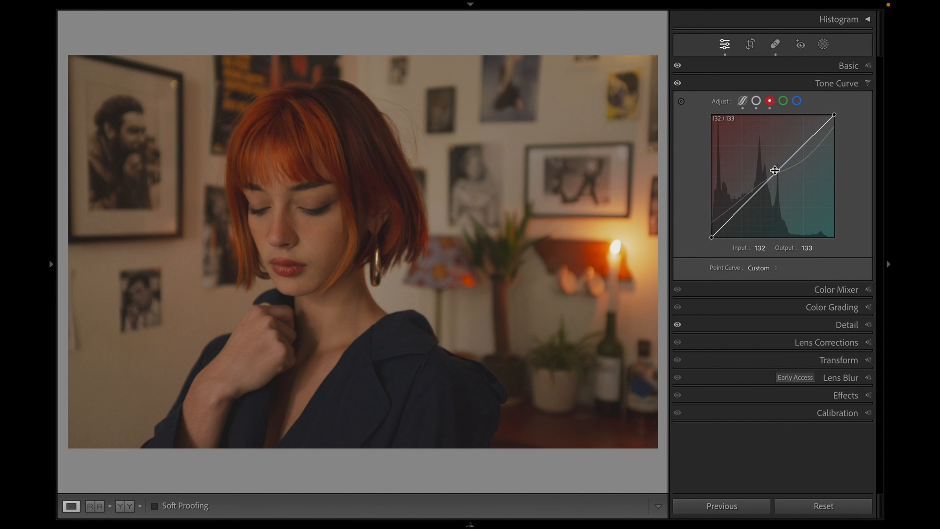
On the portrait's red channel curve, anchor the midtones, lower the shadows to about 65/55, raise the highlights and set the white point's output to 241
left_click(775, 170)
left_click(743, 207)
left_click_drag(744, 206, 741, 211)
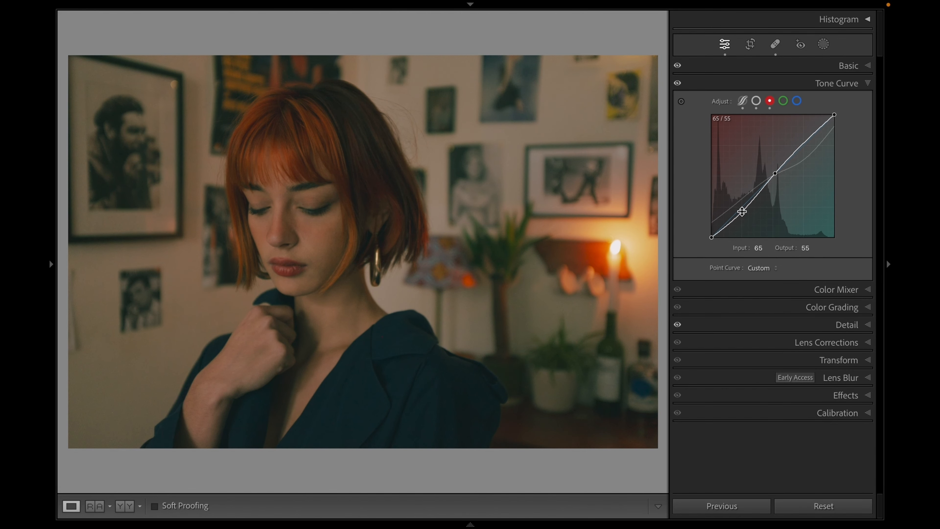
left_click(803, 144)
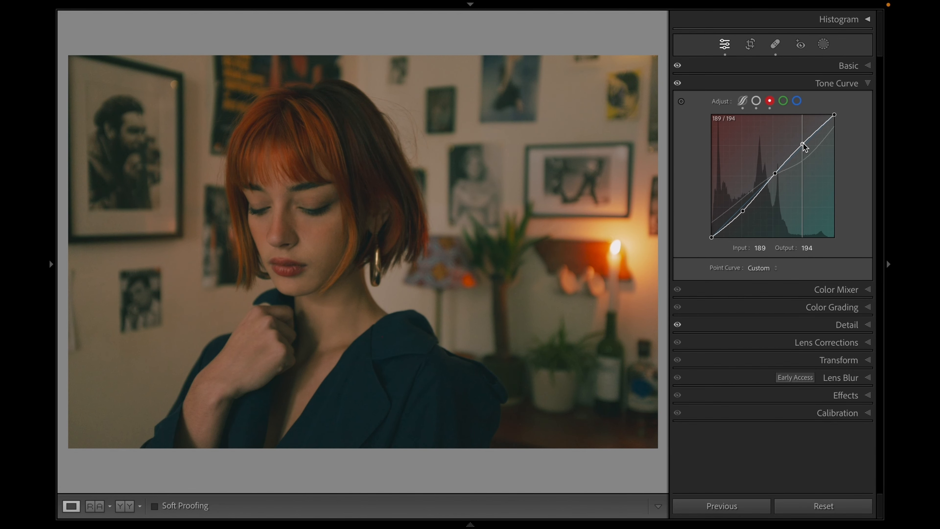
left_click_drag(803, 146, 840, 121)
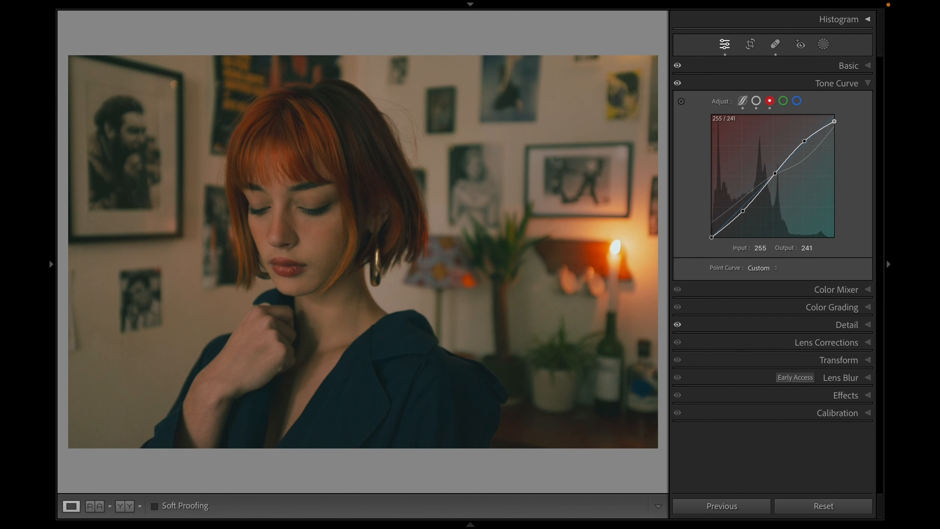
left_click_drag(712, 237, 713, 237)
On the green channel curve, anchor the midtones and lower the shadows to input 69, output 62
left_click(783, 101)
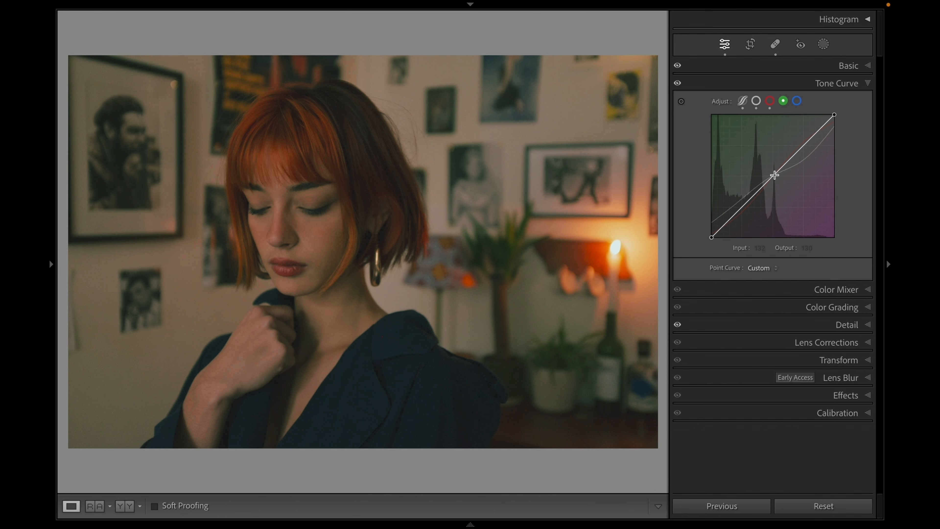
mouse_move(774, 175)
left_mouse_down()
mouse_move(778, 184)
mouse_move(774, 176)
left_mouse_up()
key("ctrl+z")
left_click_drag(742, 209, 743, 208)
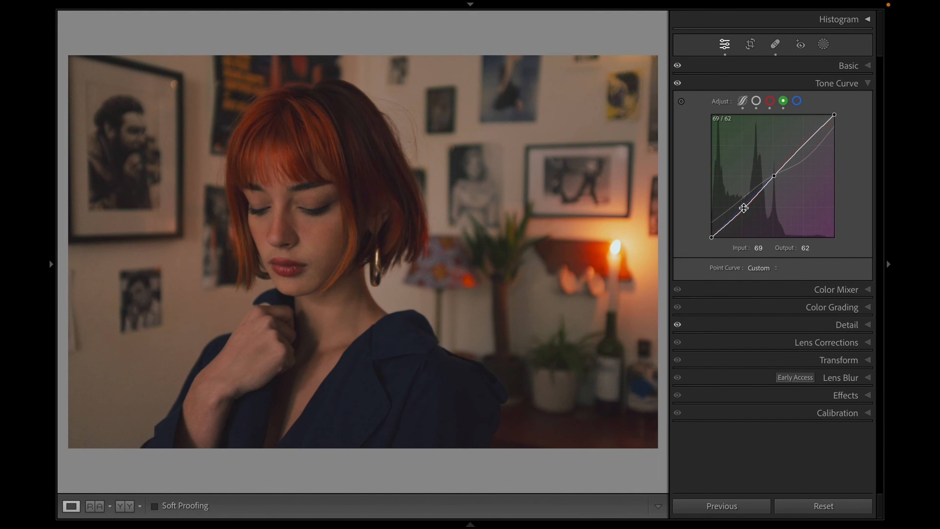
Lower the green channel curve's highlights to 193/186, raise its black point slightly and lower its white point
left_click(803, 146)
left_click_drag(803, 144, 806, 148)
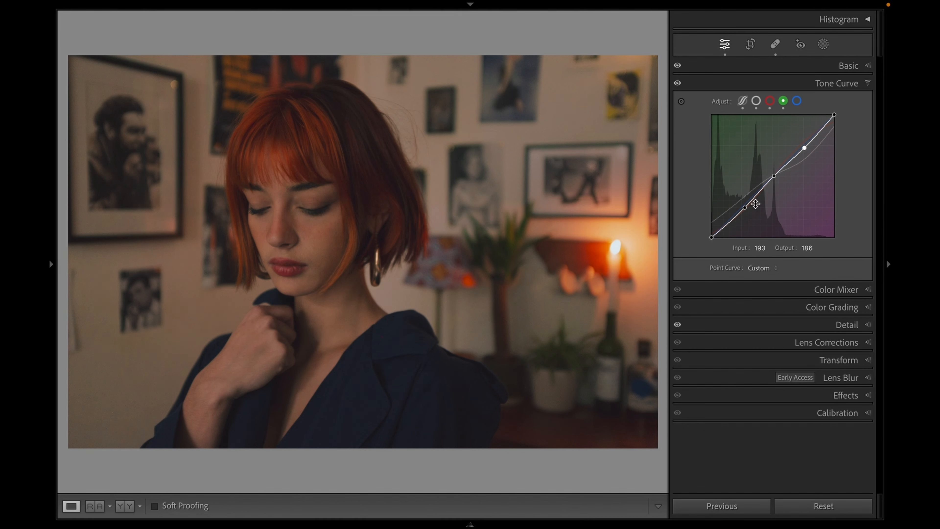
left_click_drag(708, 238, 710, 233)
left_click_drag(835, 114, 836, 120)
Try raising the blue channel curve's midtones to input 121, output 142, and undo the change
left_click(798, 101)
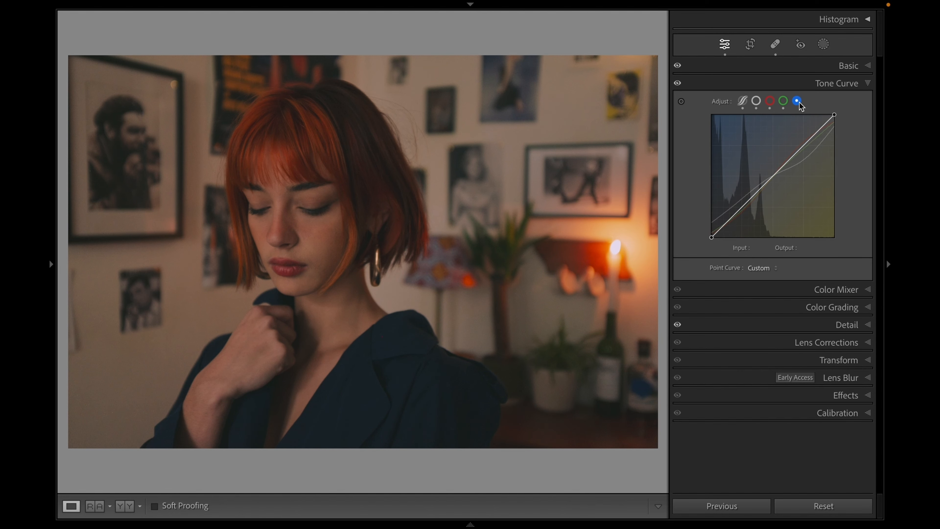
mouse_move(774, 176)
left_mouse_down()
mouse_move(780, 185)
mouse_move(770, 170)
left_mouse_up()
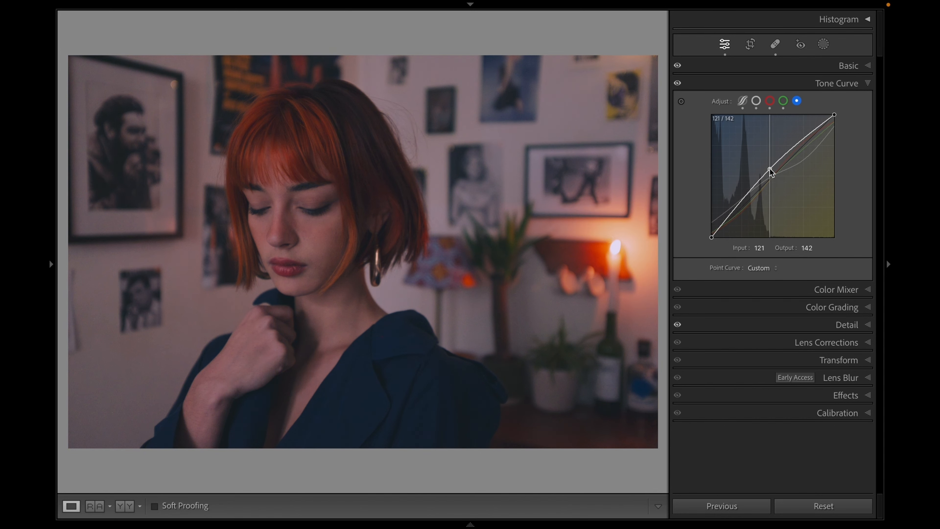
key("ctrl+z")
key("ctrl+z")
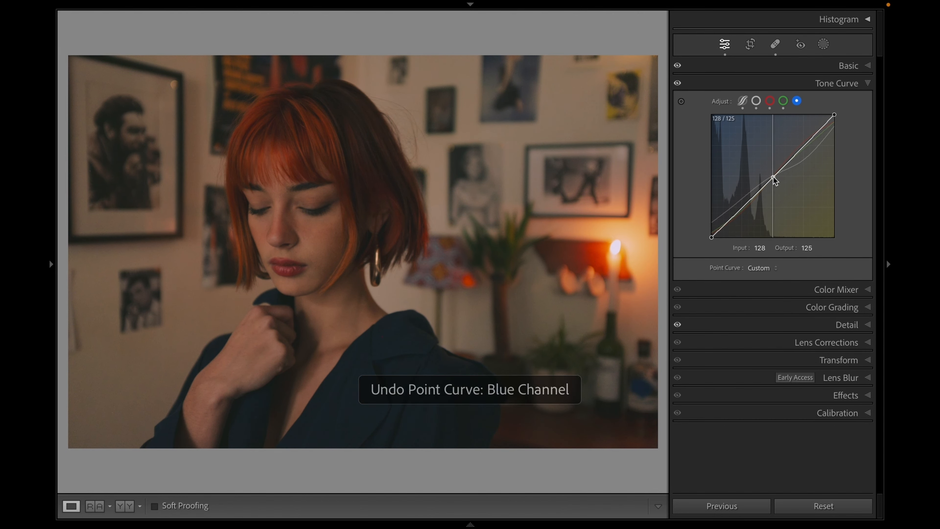
Anchor the blue channel curve's midtones at 129/129 and raise its shadows slightly to input 61, output 63
left_click_drag(775, 176, 773, 175)
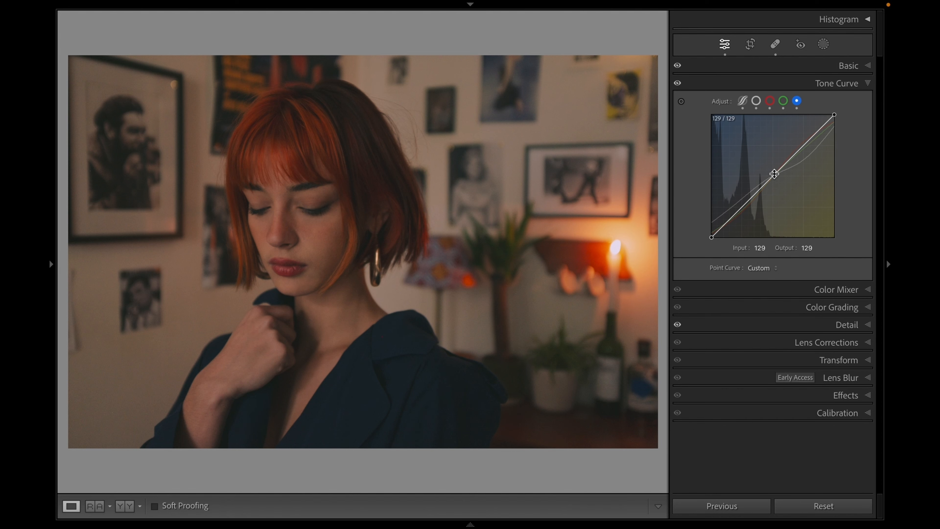
left_click(742, 207)
left_click_drag(744, 208, 740, 207)
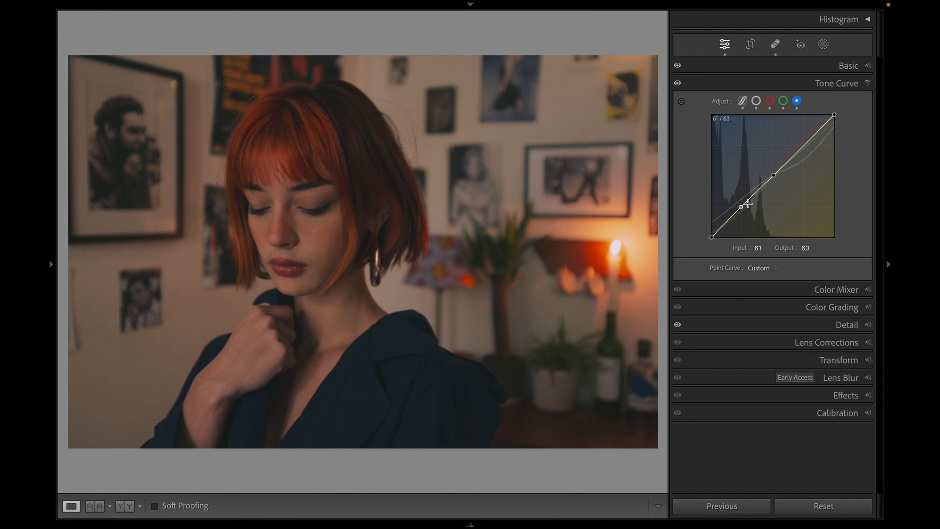
Lower the blue channel curve's highlights to about 191/176, then set its black point output to 7 and white point output to 240
left_click(803, 146)
left_click_drag(804, 146, 804, 151)
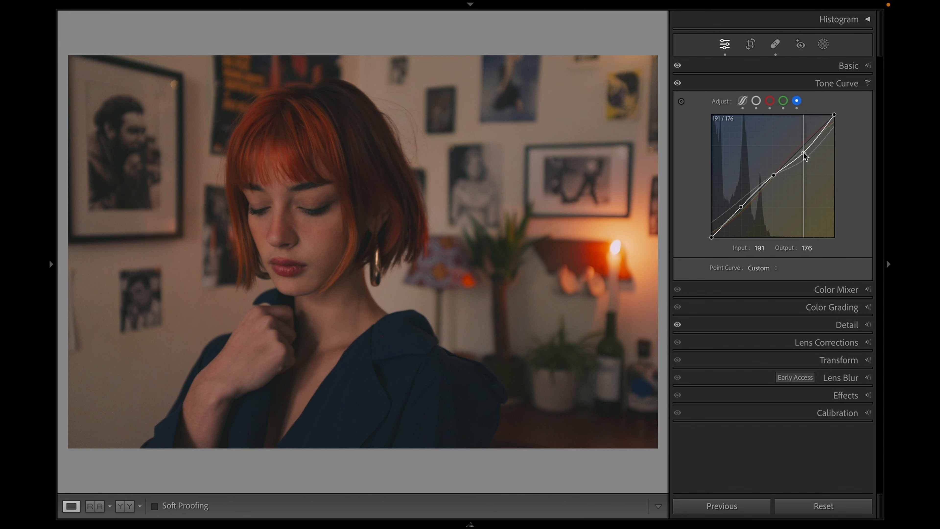
left_click_drag(804, 152, 803, 153)
left_click_drag(712, 239, 704, 234)
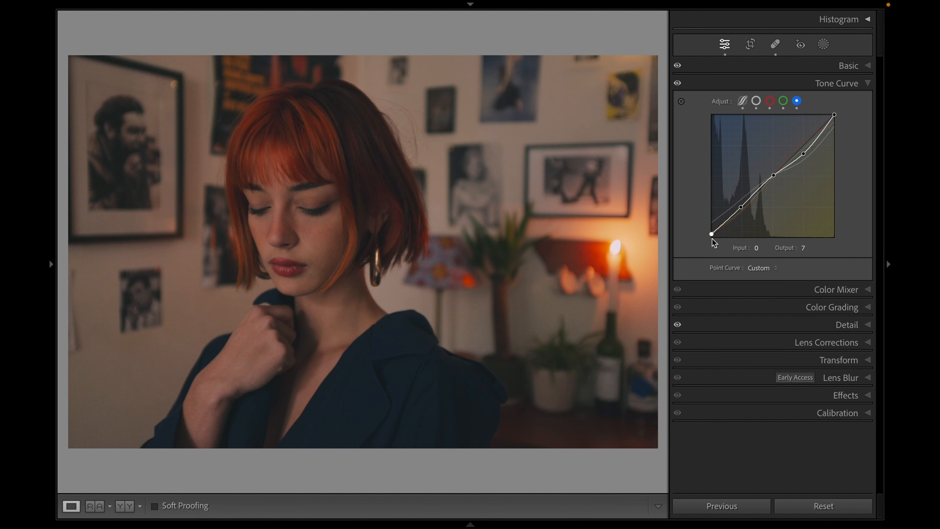
left_click_drag(835, 114, 834, 122)
Switch the Tone Curve adjustments off and on repeatedly to compare the portrait with and without them
left_click(677, 83)
left_click(677, 83)
left_click(677, 85)
left_click(678, 84)
left_click(677, 84)
left_click(677, 84)
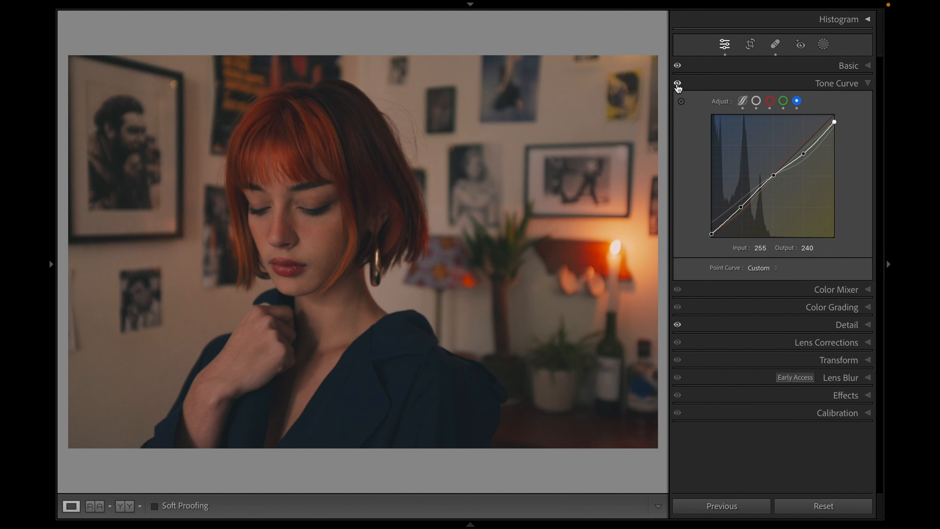